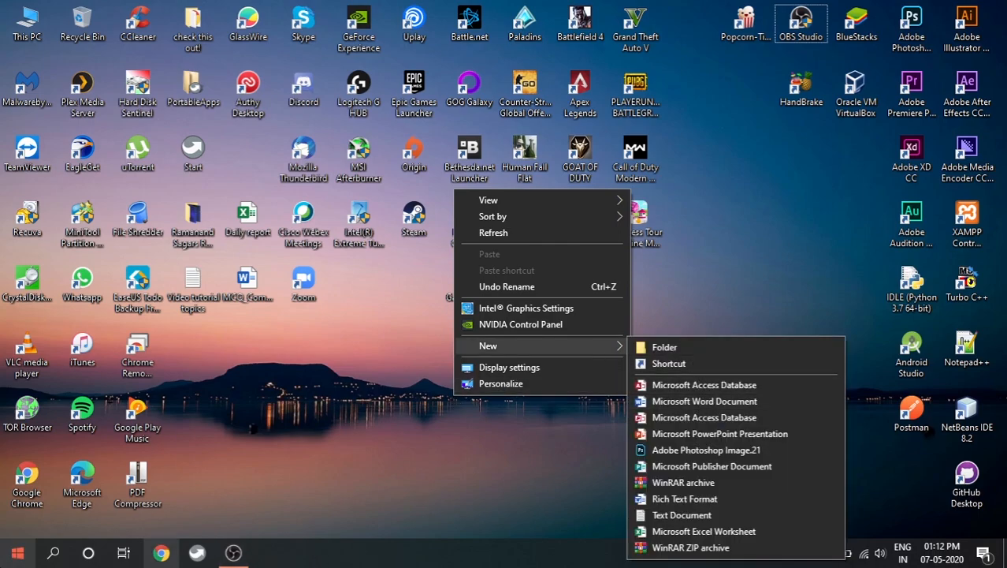
Launch Microsoft Access
{"action": "left_click", "coordinate": [18, 552]}
{"action": "type", "text": "acce"}
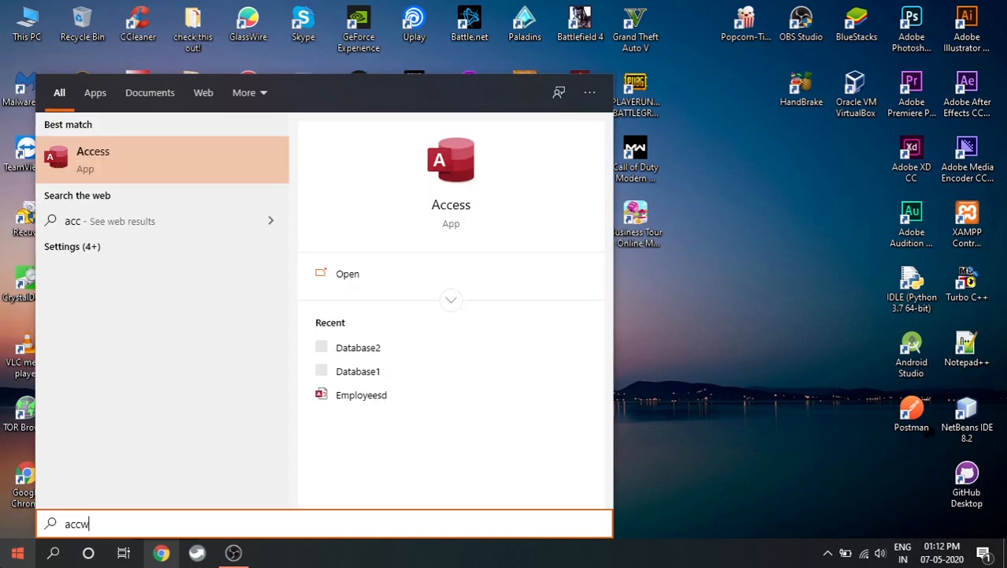
{"action": "key", "text": "Return"}
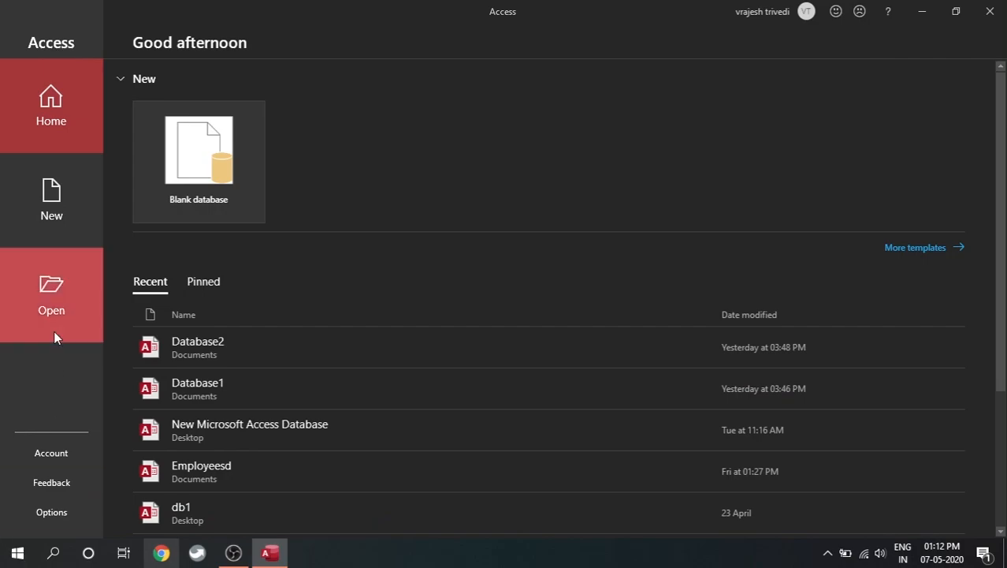
Create a new blank database with the file name Patientdatabase
{"action": "left_click", "coordinate": [57, 210]}
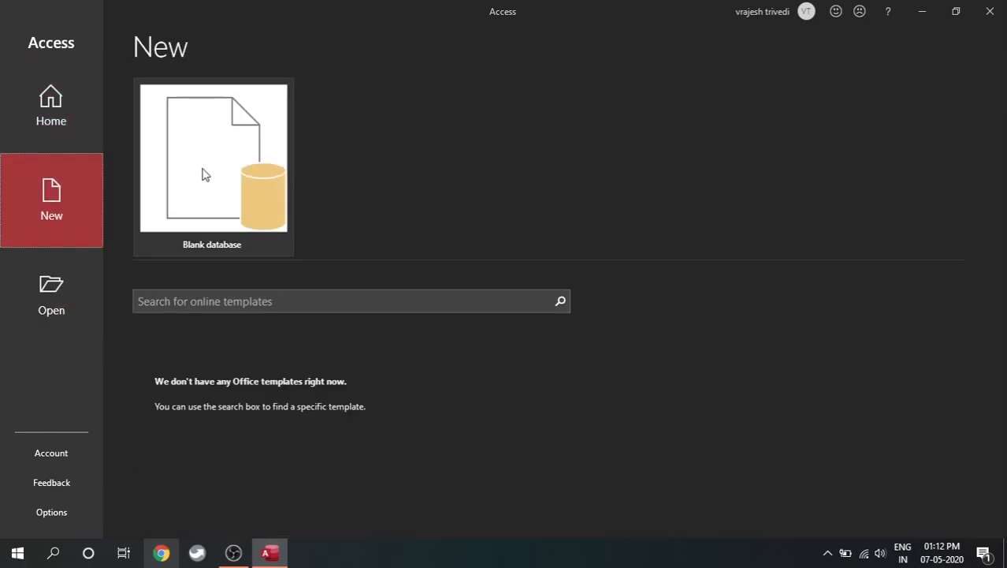
{"action": "left_click", "coordinate": [203, 174]}
{"action": "type", "text": "Patient"}
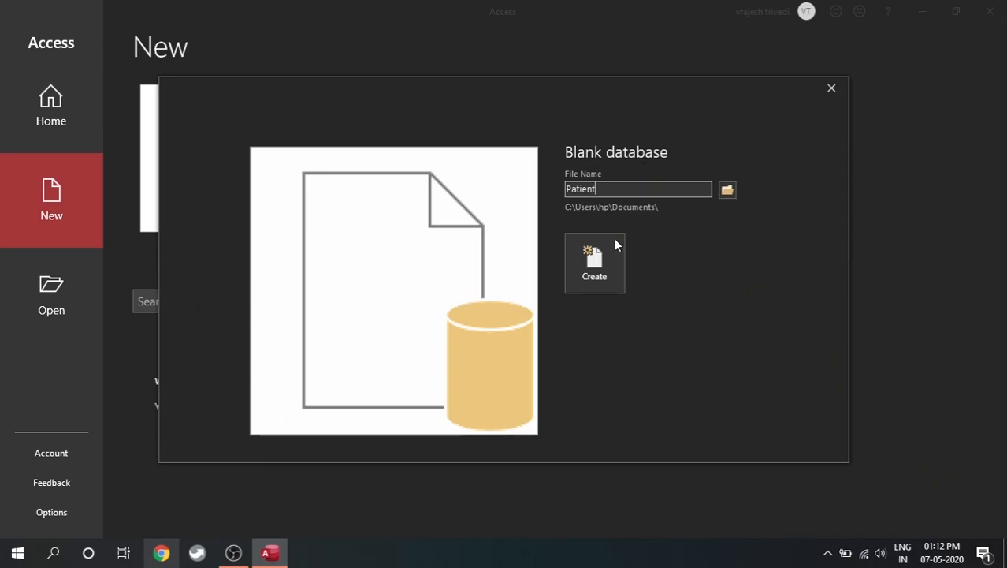
{"action": "type", "text": "dat"}
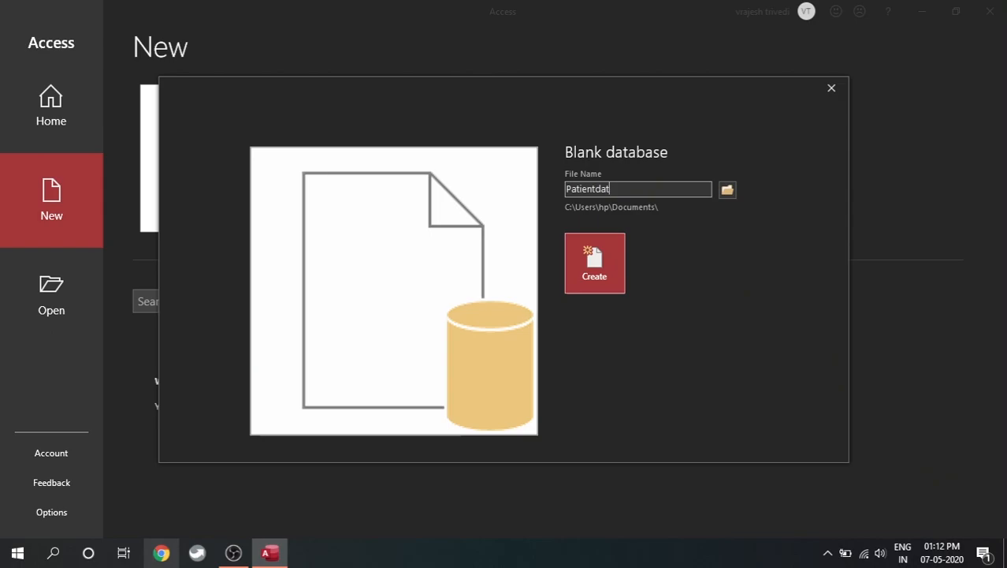
{"action": "type", "text": "abase"}
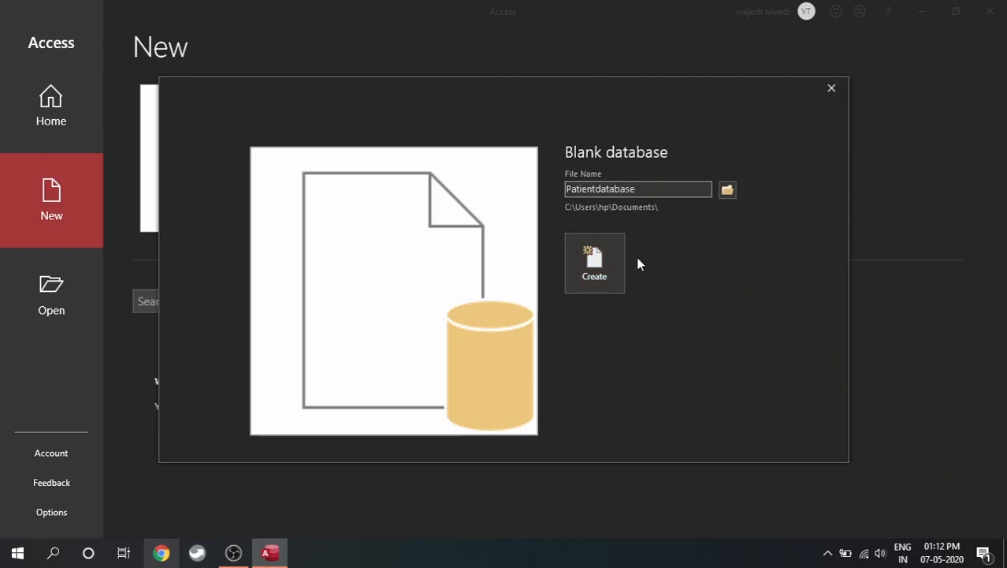
{"action": "left_click", "coordinate": [601, 264]}
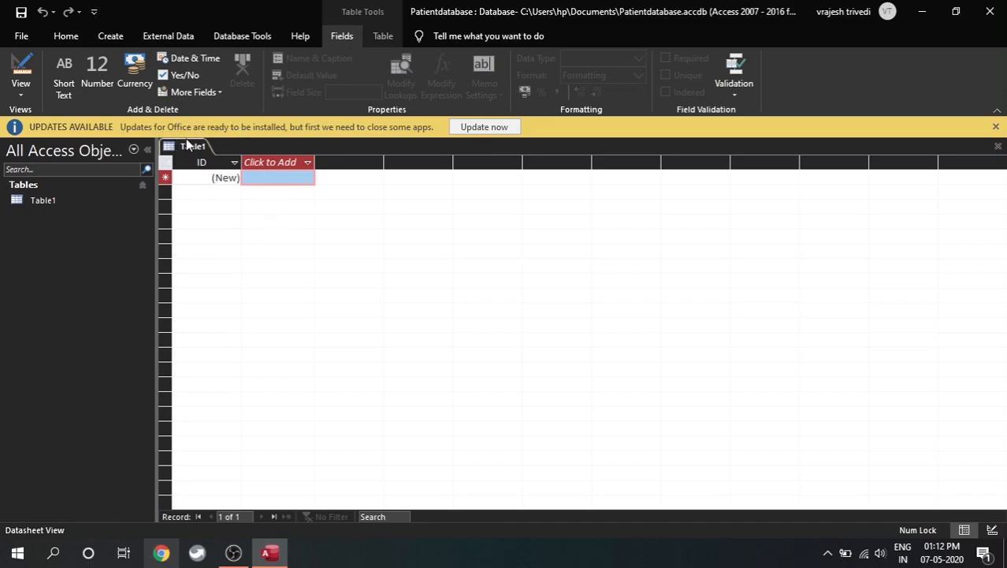
Enter the labels Patient No. and Patient Name in the first two new fields of the table's first row
{"action": "left_click", "coordinate": [290, 177]}
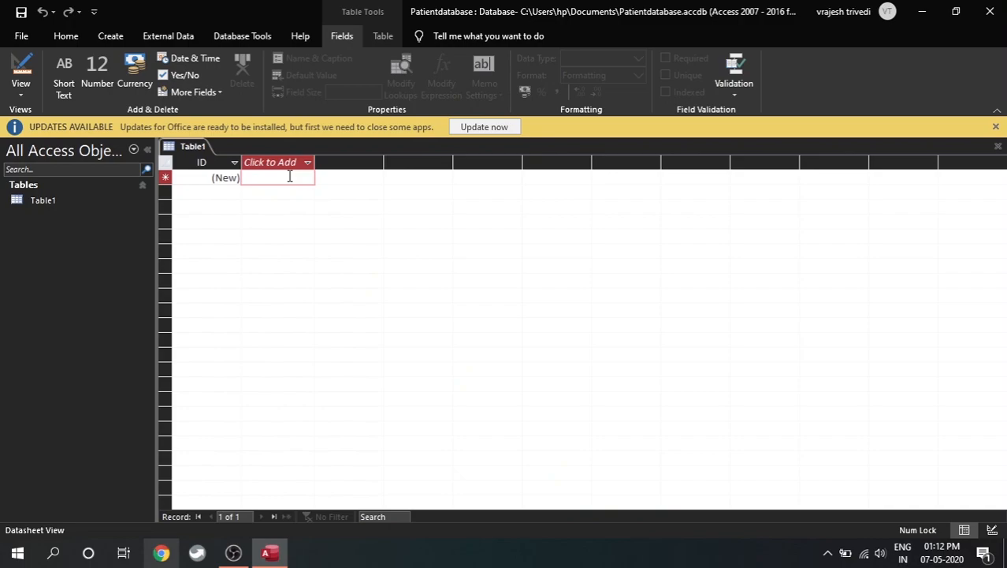
{"action": "type", "text": "N"}
{"action": "key", "text": "BackSpace"}
{"action": "type", "text": "Patient No."}
{"action": "left_click", "coordinate": [288, 177]}
{"action": "type", "text": "."}
{"action": "key", "text": "Tab"}
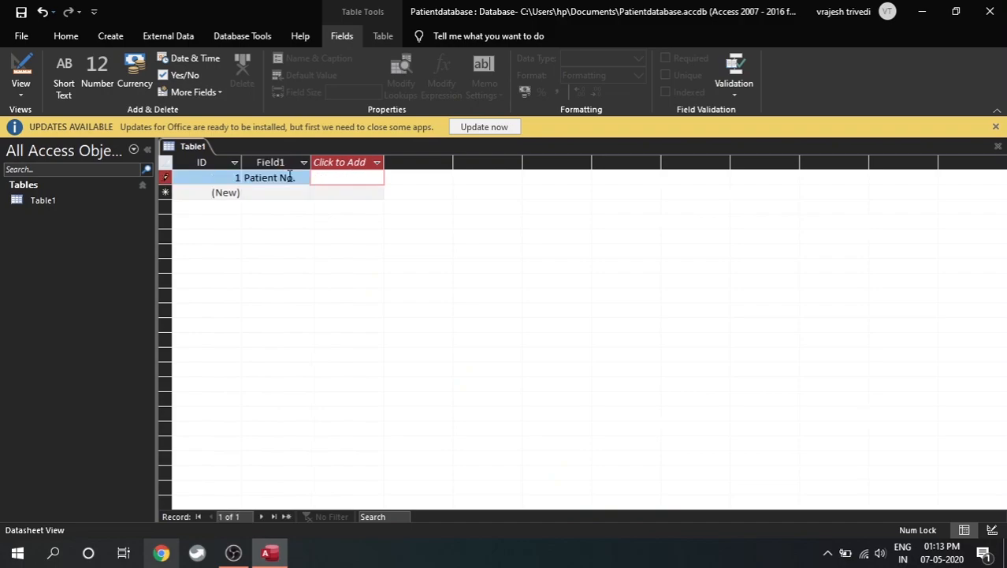
{"action": "type", "text": "Patient Name"}
{"action": "key", "text": "Tab"}
Continue the label row with Disease, Blood Group and City in the following fields
{"action": "type", "text": "Disease"}
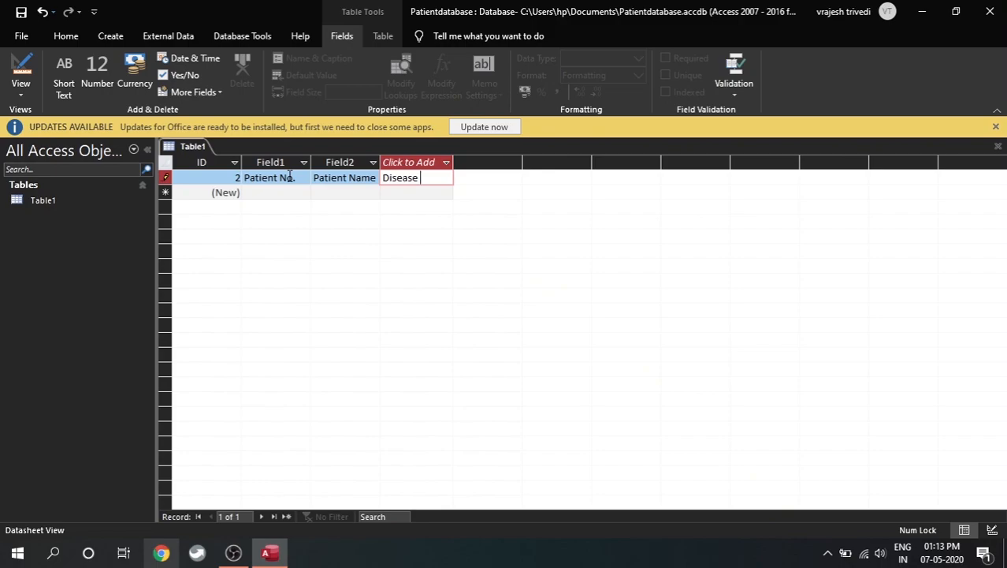
{"action": "key", "text": "Tab"}
{"action": "type", "text": "Blo"}
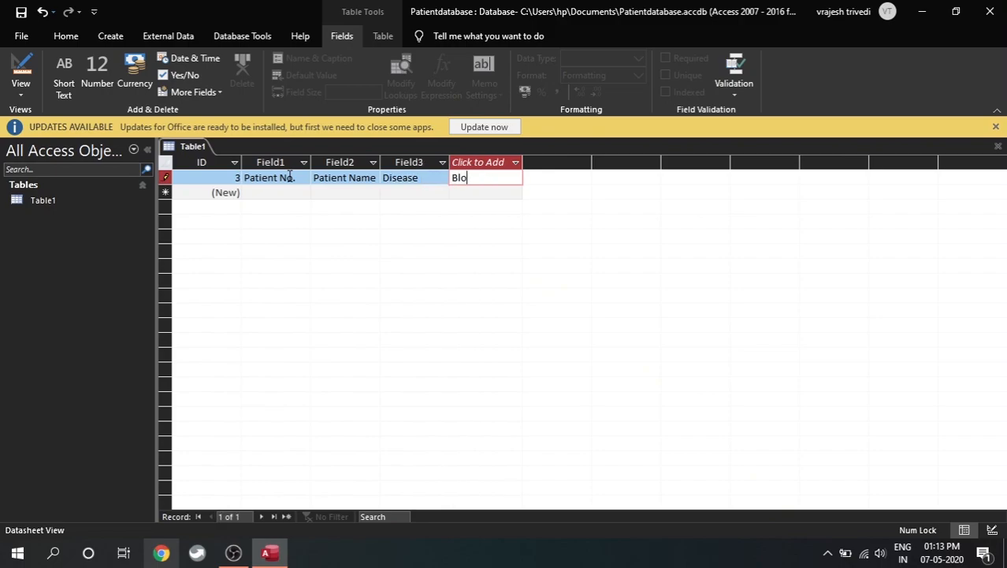
{"action": "type", "text": "od Group"}
{"action": "key", "text": "Tab"}
{"action": "left_click", "coordinate": [289, 177]}
{"action": "type", "text": "City"}
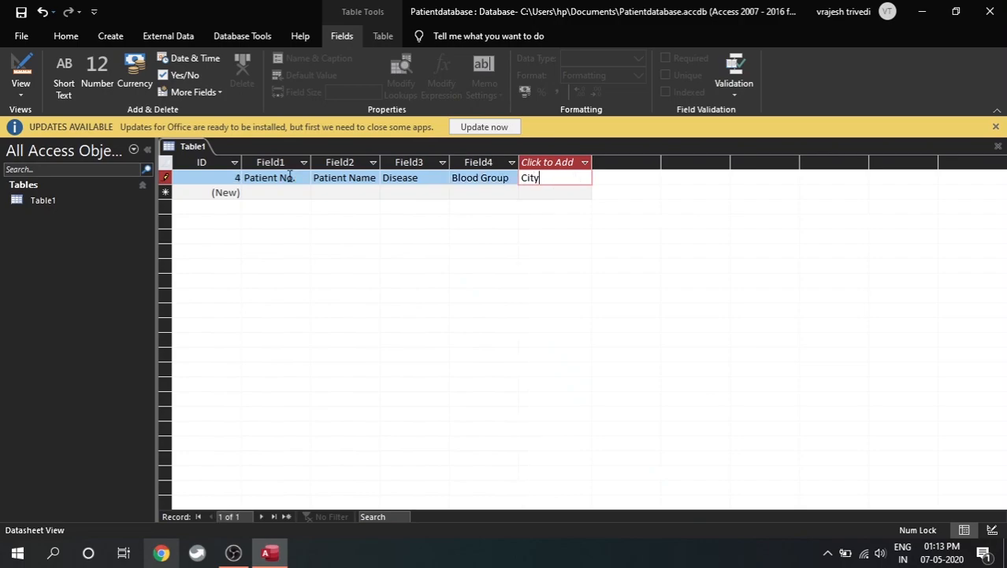
Add a record below the labels for patient no. 1 with the patient's name, disease None, blood group O+ and city Ahmedabad
{"action": "key", "text": "Down"}
{"action": "key", "text": "Left"}
{"action": "key", "text": "Left"}
{"action": "key", "text": "Left"}
{"action": "key", "text": "Left"}
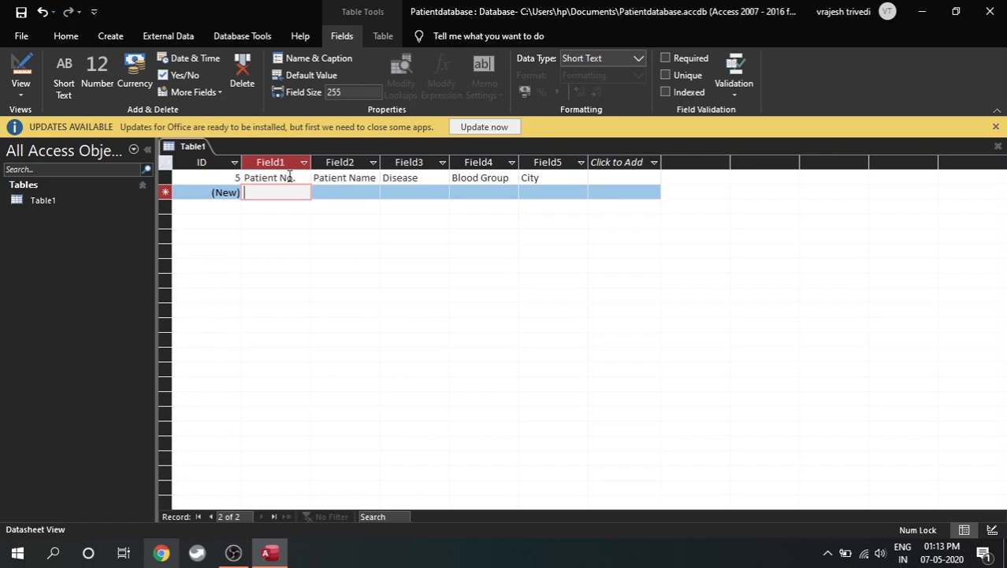
{"action": "type", "text": "1"}
{"action": "key", "text": "Tab"}
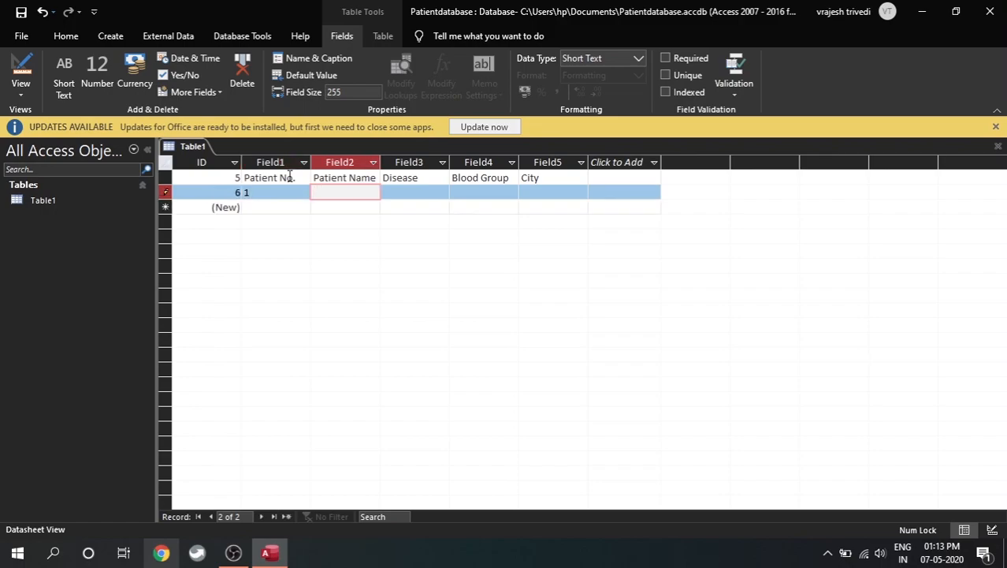
{"action": "type", "text": "Vrajesh"}
{"action": "key", "text": "Tab"}
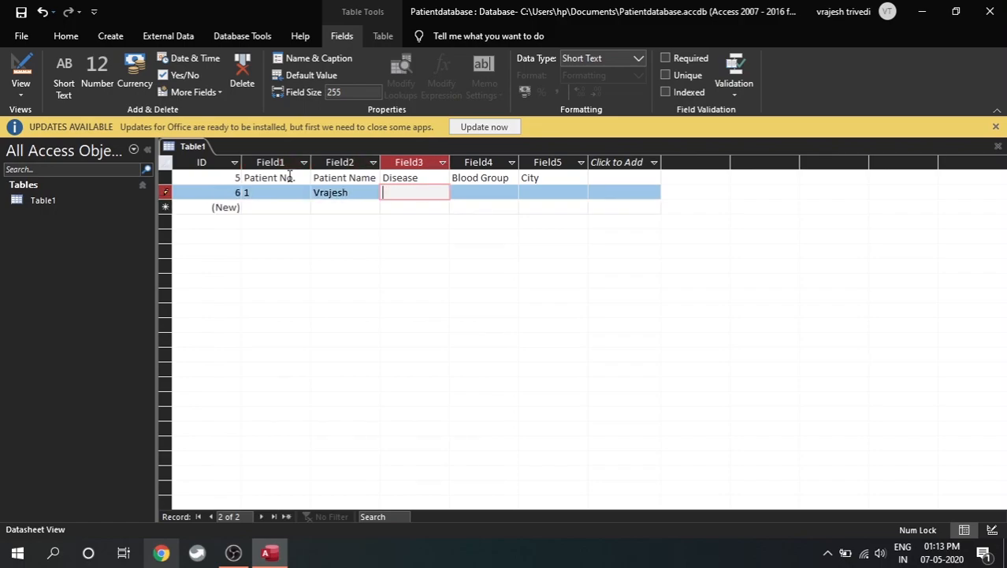
{"action": "type", "text": "None"}
{"action": "key", "text": "Tab"}
{"action": "type", "text": "O"}
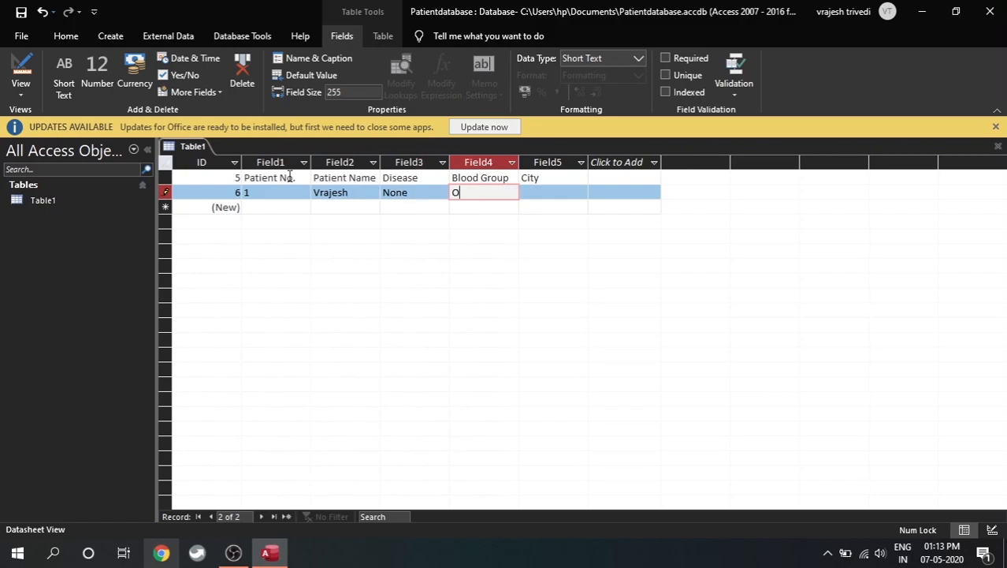
{"action": "type", "text": "+"}
{"action": "key", "text": "Tab"}
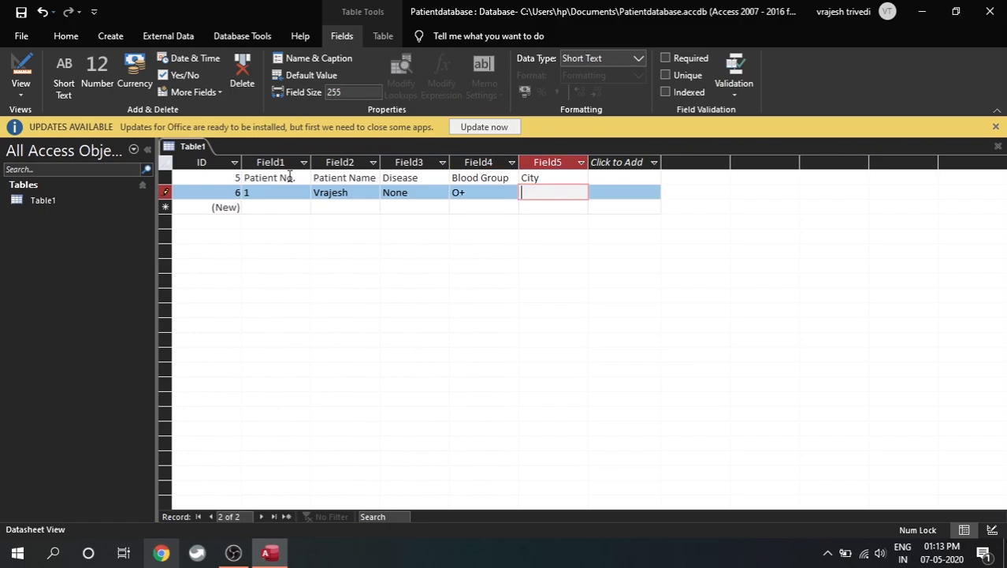
{"action": "type", "text": "Ahmedabad"}
Add a record for patient no. 2 with the patient's name, disease None, blood group O+ and city Ahmedabad
{"action": "key", "text": "Down"}
{"action": "key", "text": "Left"}
{"action": "key", "text": "Left"}
{"action": "key", "text": "Left"}
{"action": "key", "text": "Left"}
{"action": "type", "text": "2"}
{"action": "key", "text": "Tab"}
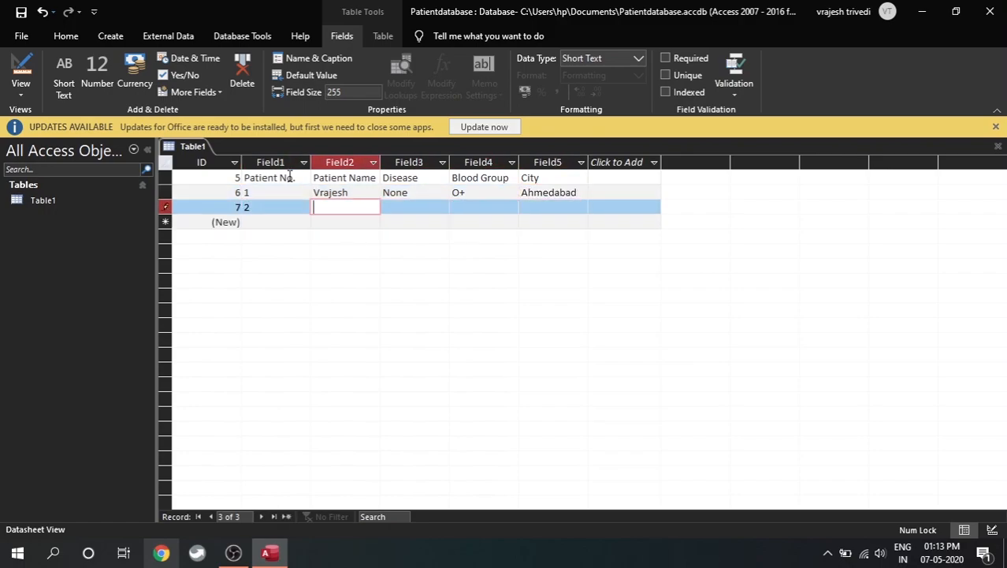
{"action": "type", "text": "Devanshi"}
{"action": "key", "text": "Tab"}
{"action": "type", "text": "None"}
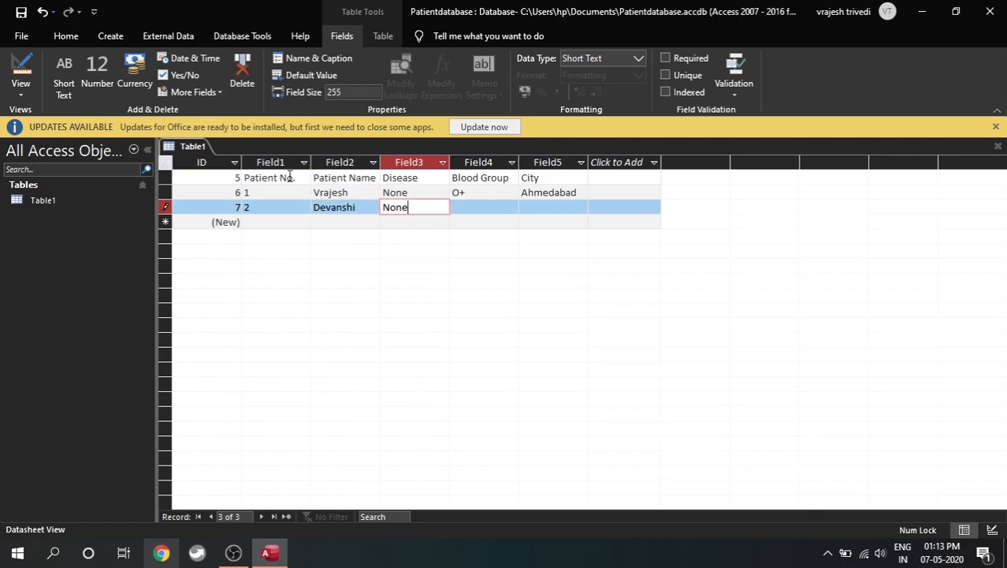
{"action": "key", "text": "Tab"}
{"action": "type", "text": "O+"}
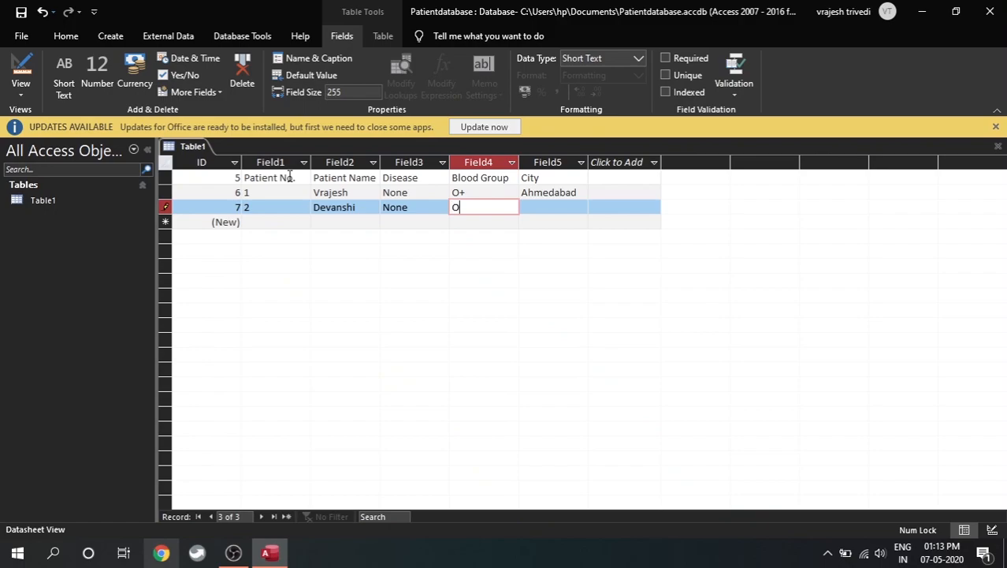
{"action": "key", "text": "Tab"}
{"action": "type", "text": "Ahmed"}
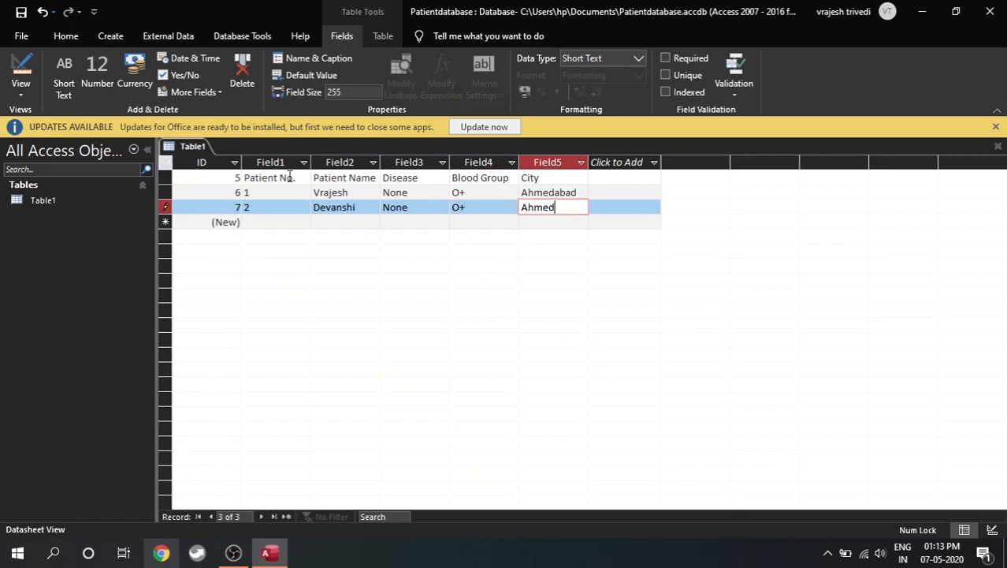
{"action": "type", "text": "abad"}
Add a record for patient no. 3 with the patient's name, disease None, blood group O+ and city Ahmedabad
{"action": "key", "text": "Down"}
{"action": "key", "text": "Left"}
{"action": "key", "text": "Left"}
{"action": "key", "text": "Left"}
{"action": "key", "text": "Left"}
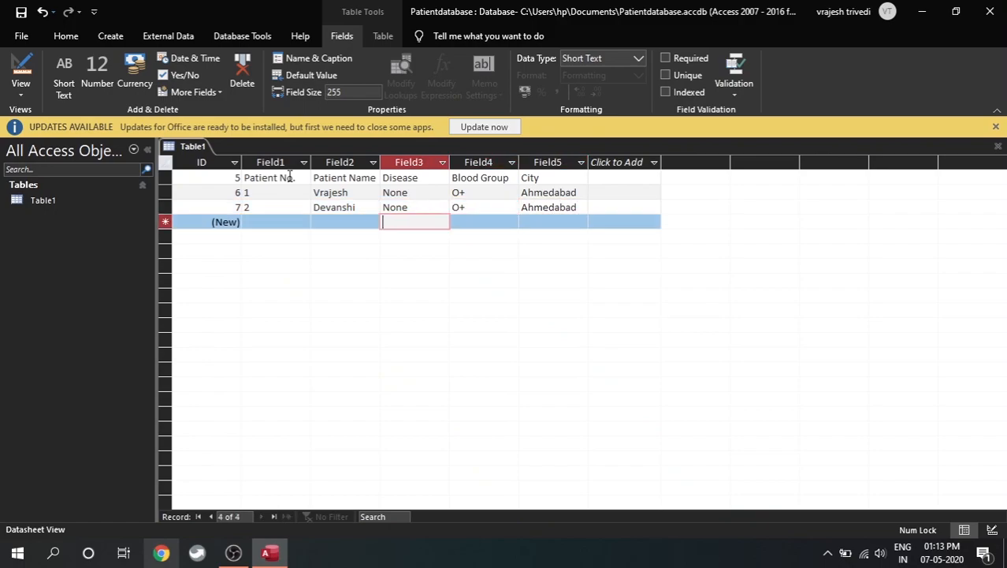
{"action": "type", "text": "3"}
{"action": "key", "text": "Tab"}
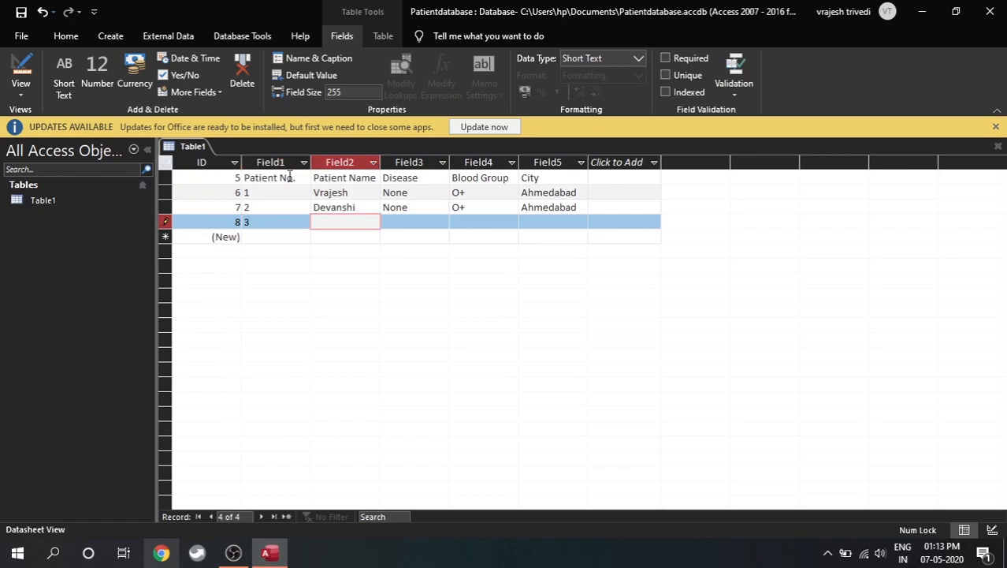
{"action": "type", "text": "Raju"}
{"action": "key", "text": "Tab"}
{"action": "type", "text": "Non"}
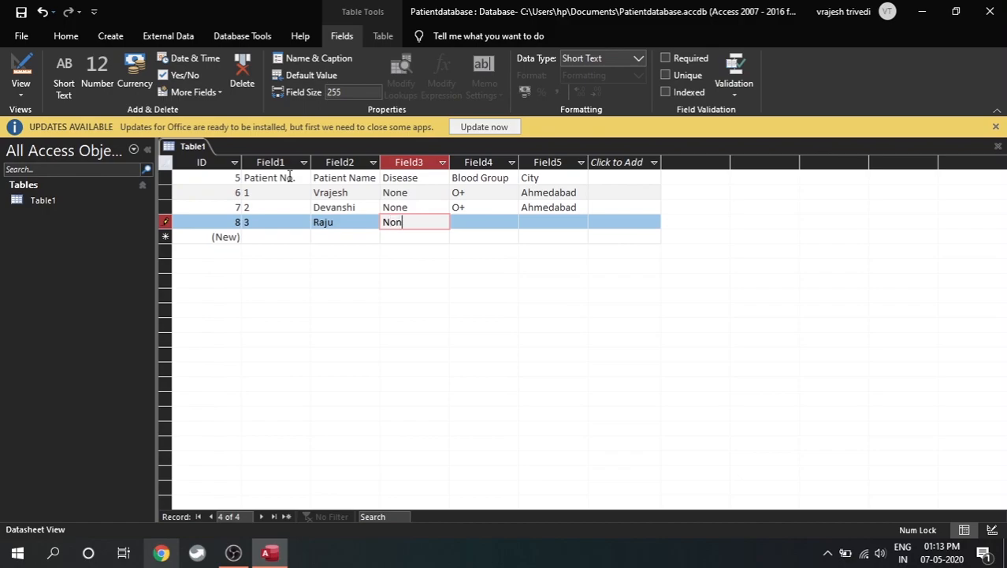
{"action": "type", "text": "e"}
{"action": "key", "text": "Tab"}
{"action": "type", "text": "O+"}
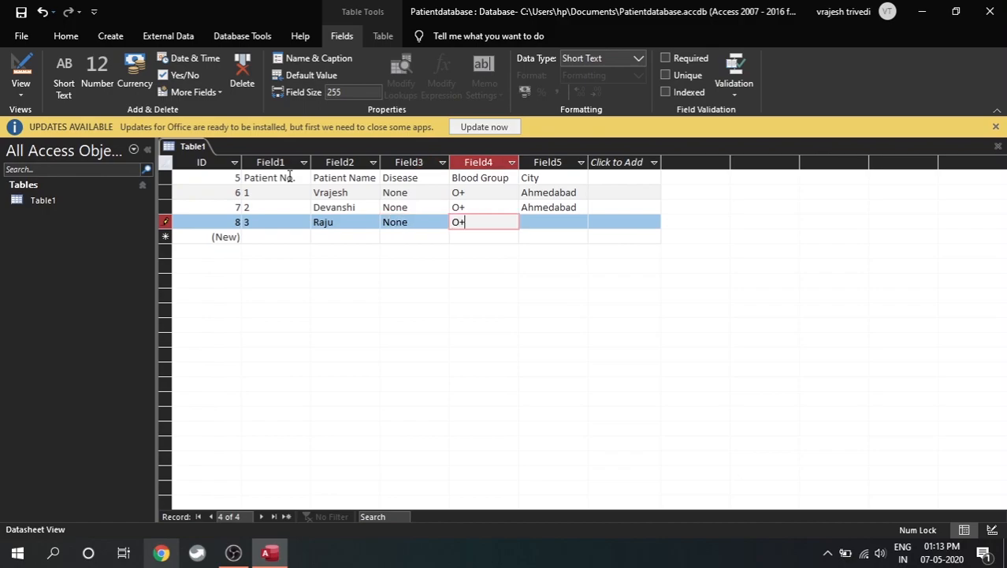
{"action": "key", "text": "Tab"}
{"action": "type", "text": "Ahmedabad"}
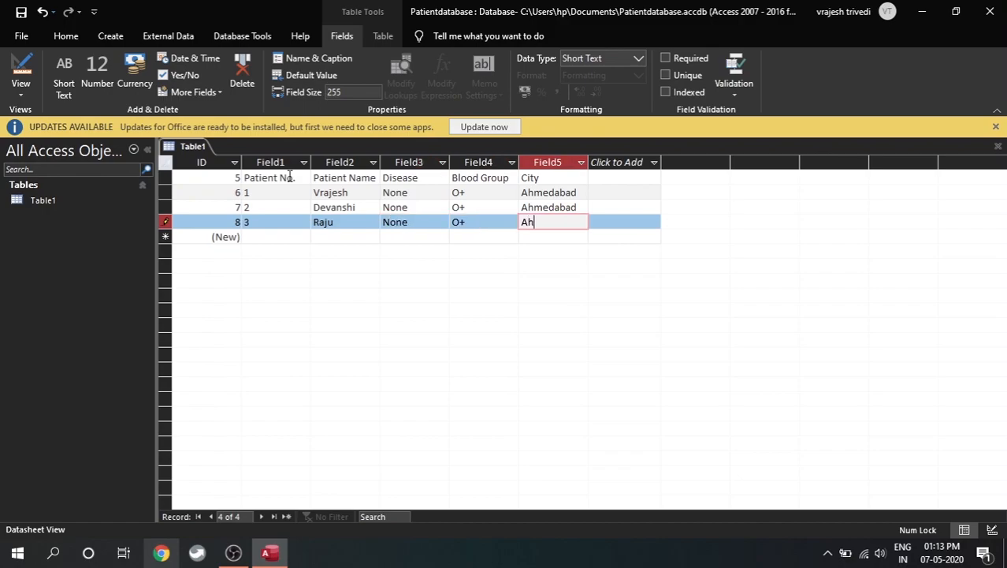
{"action": "key", "text": "Down"}
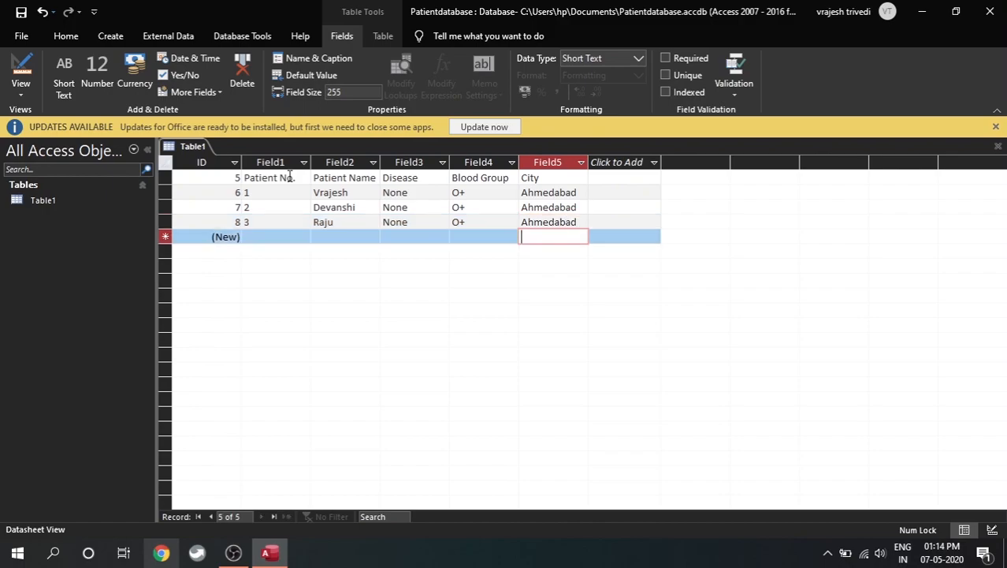
Save the table under the name Patientdetails
{"action": "key", "text": "Left"}
{"action": "key", "text": "Left"}
{"action": "key", "text": "Left"}
{"action": "key", "text": "Left"}
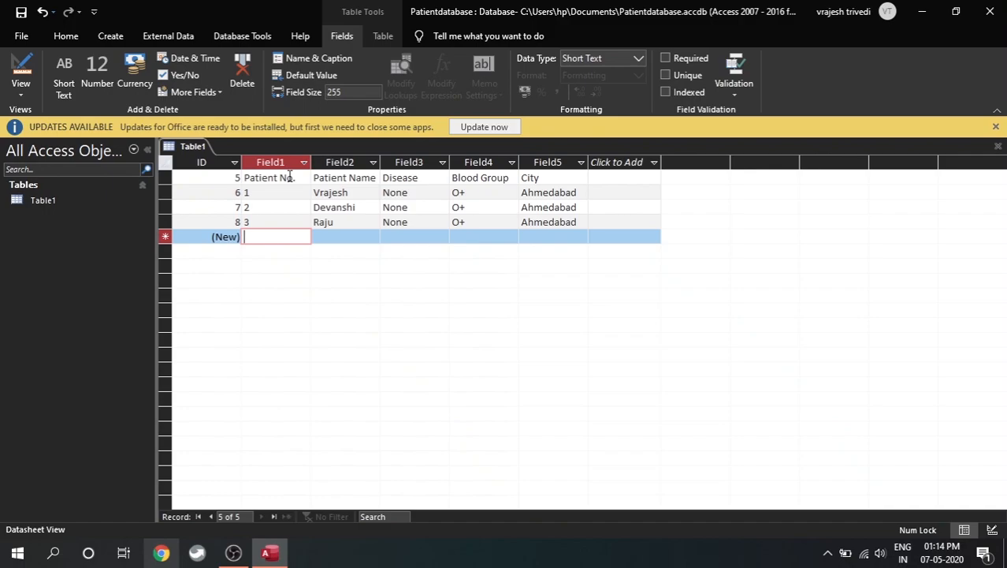
{"action": "key", "text": "ctrl+s"}
{"action": "key", "text": "BackSpace"}
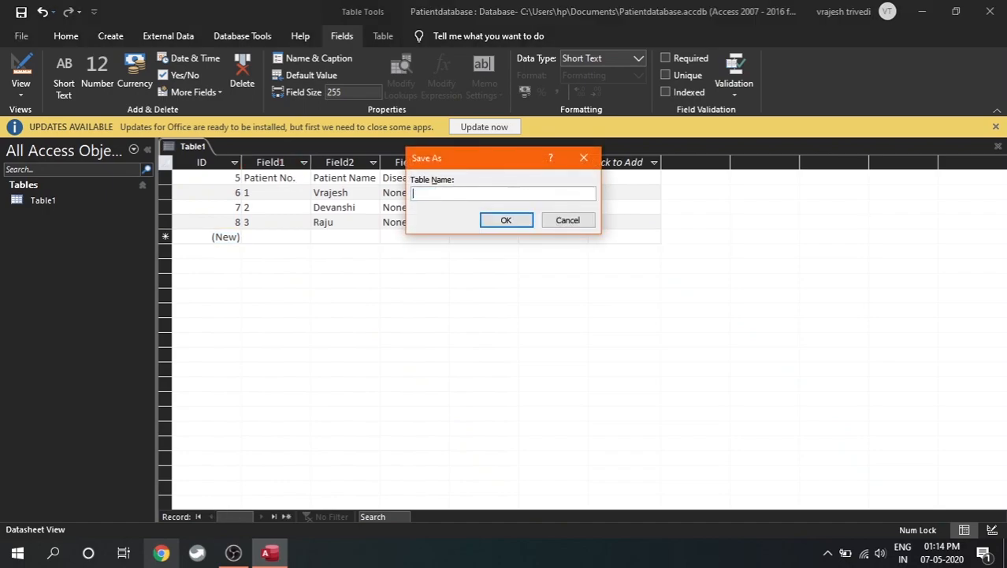
{"action": "type", "text": "Patient"}
{"action": "key", "text": "BackSpace"}
{"action": "type", "text": "details"}
{"action": "left_click", "coordinate": [503, 219]}
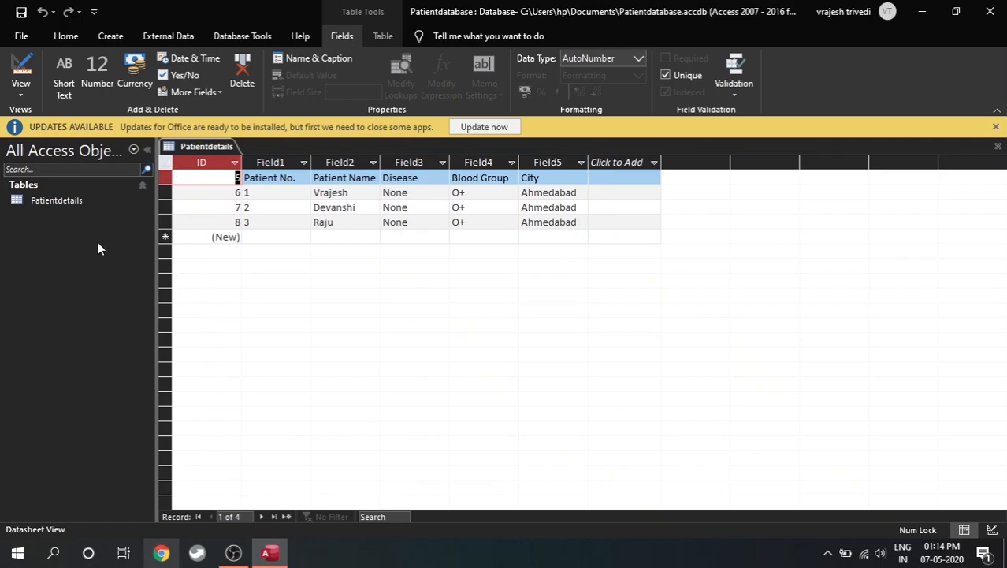
Create a second table and enter the labels Patient No. and Patient Name in its first row
{"action": "left_click", "coordinate": [108, 36]}
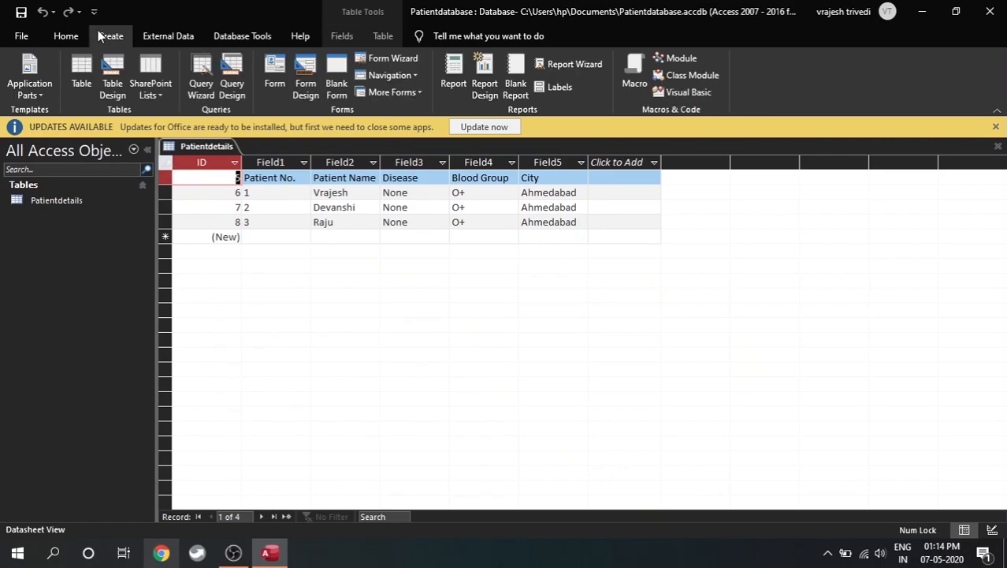
{"action": "left_click", "coordinate": [81, 73]}
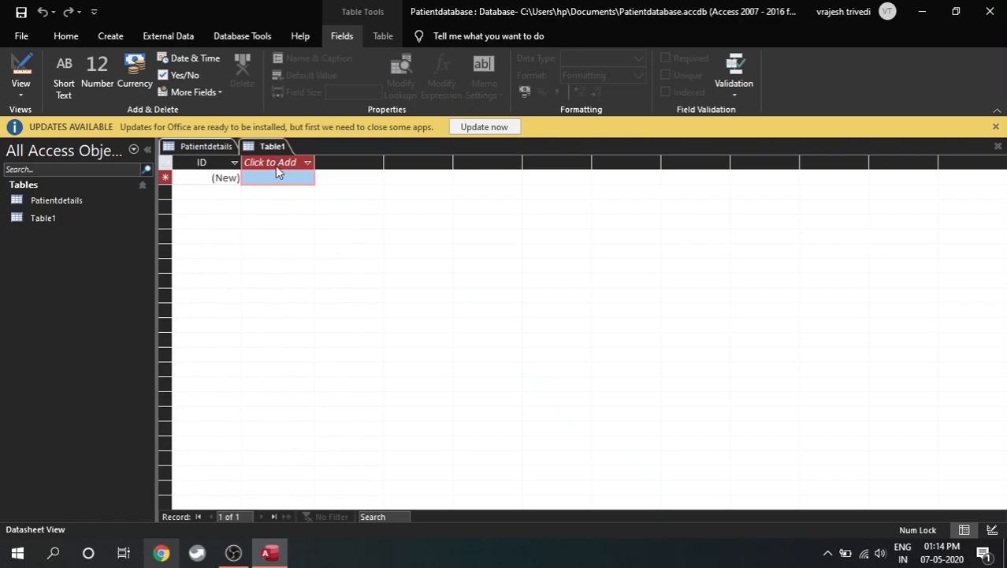
{"action": "left_click", "coordinate": [277, 176]}
{"action": "type", "text": "Patient No."}
{"action": "key", "text": "Return"}
{"action": "type", "text": "Patient N"}
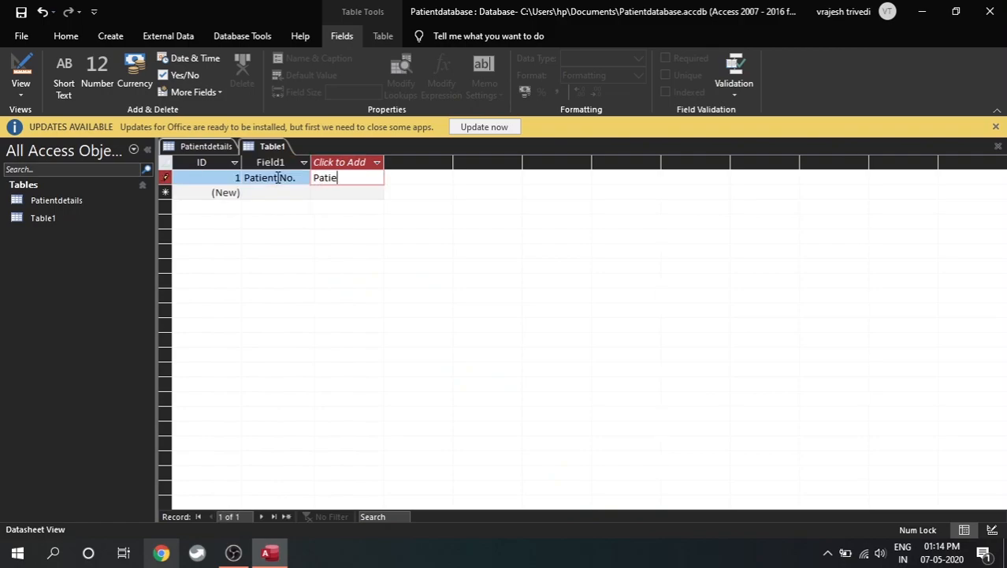
{"action": "type", "text": "ame"}
{"action": "key", "text": "Return"}
Enter the label Previous doctor in the third new field of the second table's first row
{"action": "type", "text": "Prsec"}
{"action": "key", "text": "BackSpace"}
{"action": "key", "text": "BackSpace"}
{"action": "key", "text": "BackSpace"}
{"action": "type", "text": "evious "}
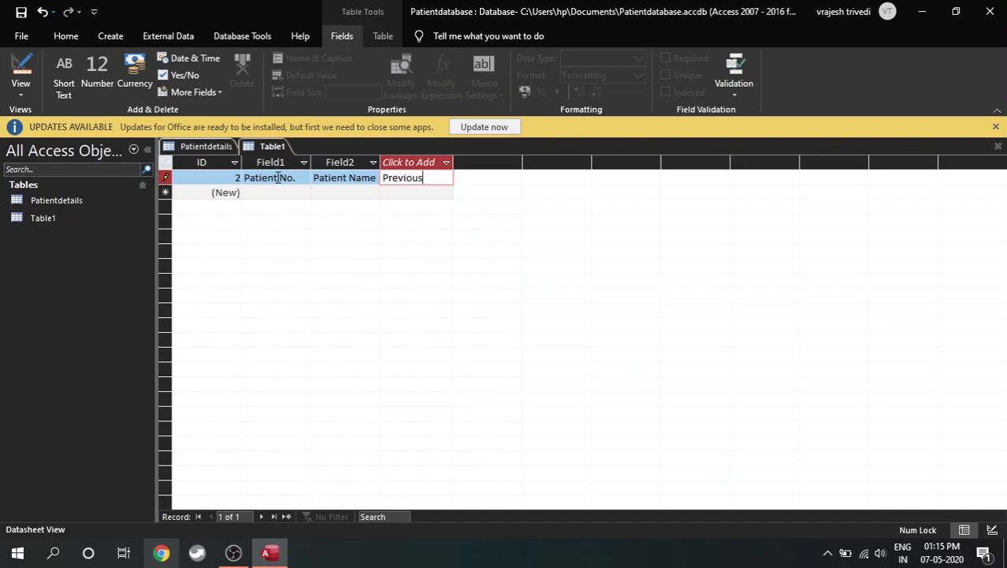
{"action": "type", "text": "doctor"}
{"action": "key", "text": "Return"}
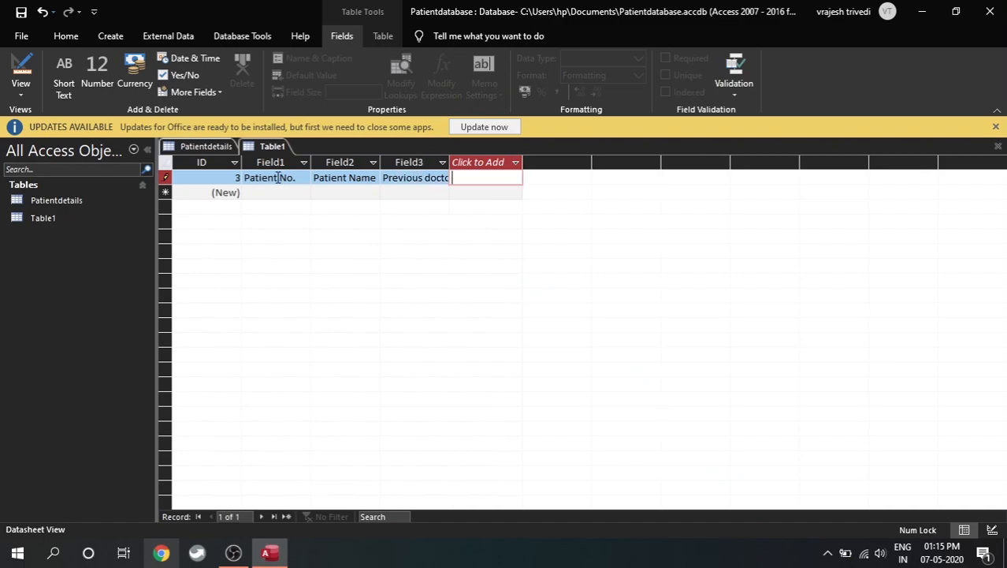
Enter the label City in the fourth new field of the first row and widen the Previous doctor column to fit its text
{"action": "type", "text": "City"}
{"action": "key", "text": "Return"}
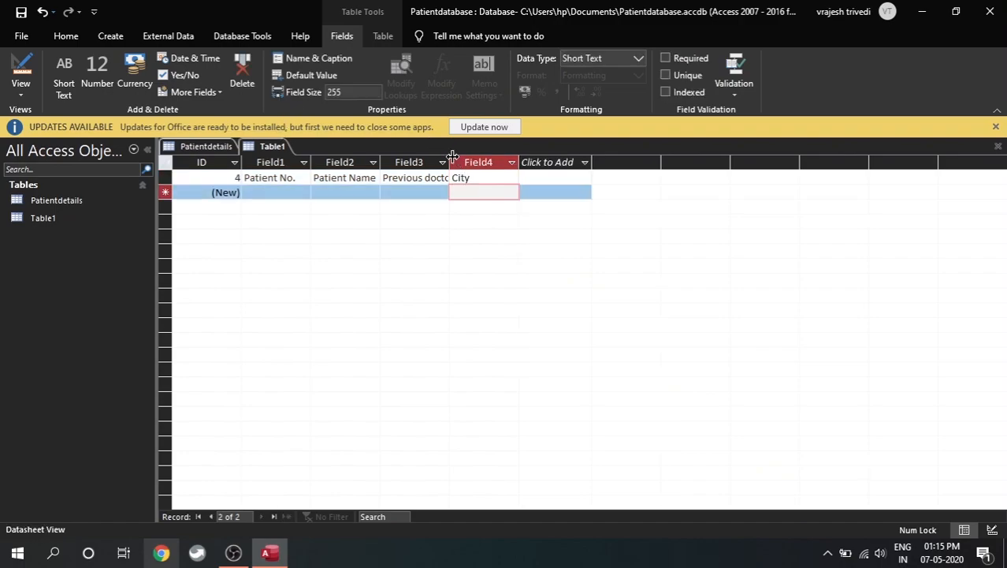
{"action": "left_click_drag", "start_coordinate": [450, 160], "coordinate": [465, 160]}
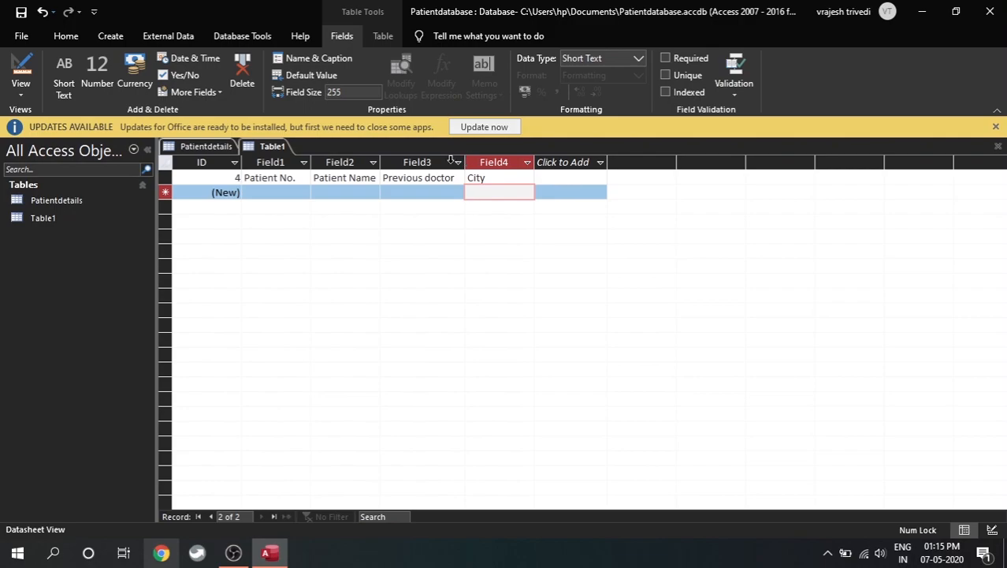
Add a record for patient no. 1 with the patient's name, previous doctor Dr. Xyz and city Ahmedabad
{"action": "left_click", "coordinate": [271, 191]}
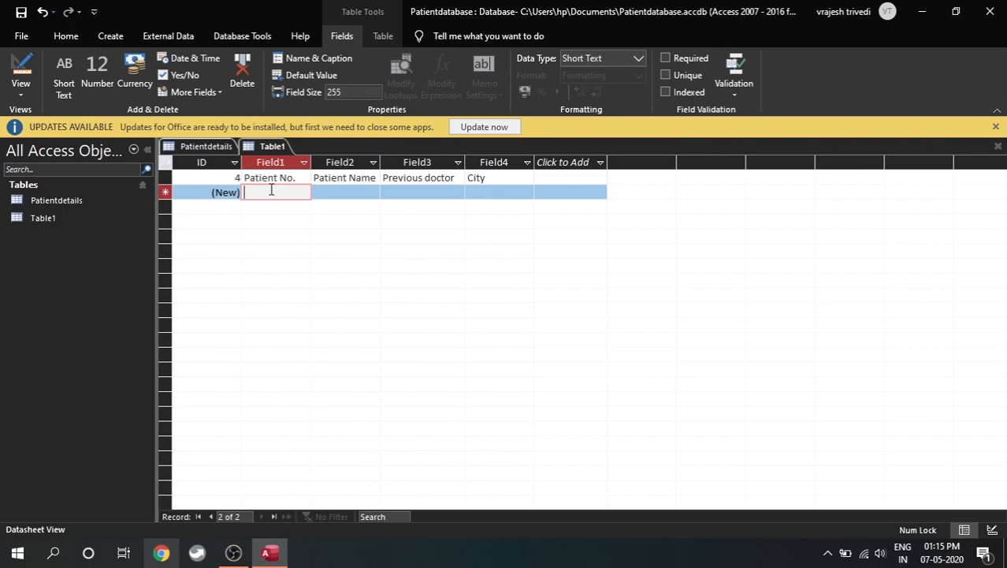
{"action": "type", "text": "1"}
{"action": "key", "text": "Tab"}
{"action": "key", "text": "Tab"}
{"action": "type", "text": "v"}
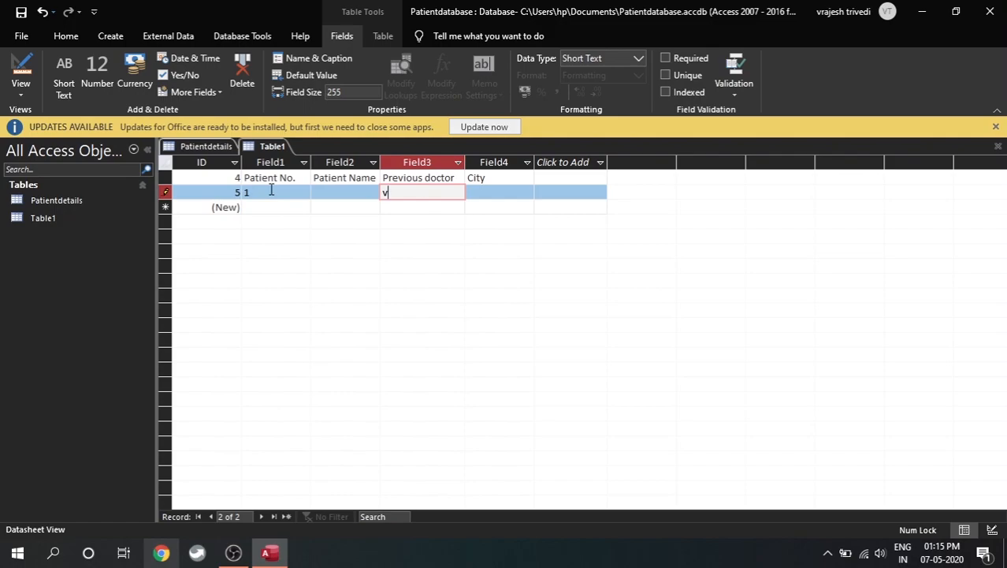
{"action": "key", "text": "BackSpace"}
{"action": "key", "text": "shift+Tab"}
{"action": "type", "text": "V"}
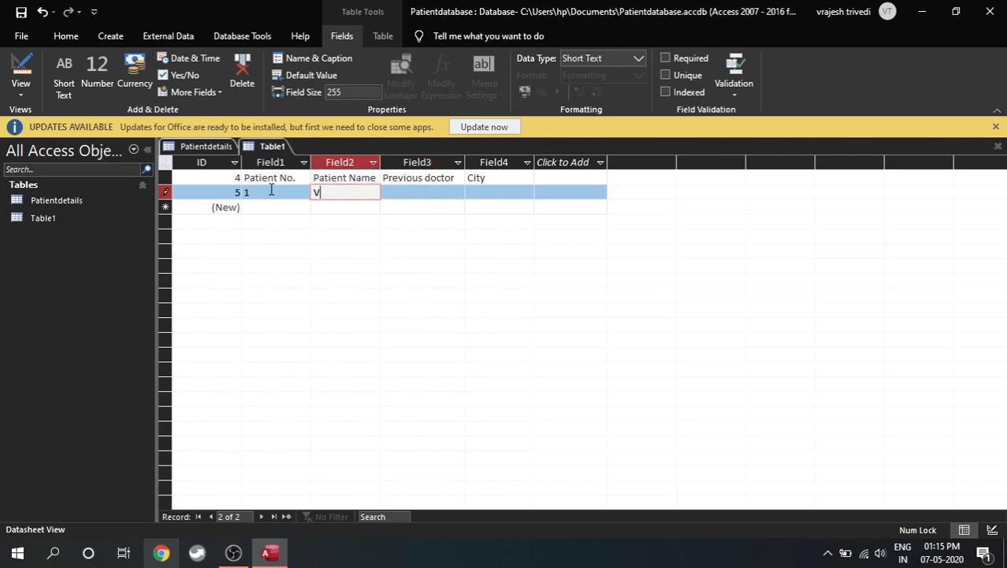
{"action": "type", "text": "rajesh"}
{"action": "key", "text": "Tab"}
{"action": "type", "text": "D"}
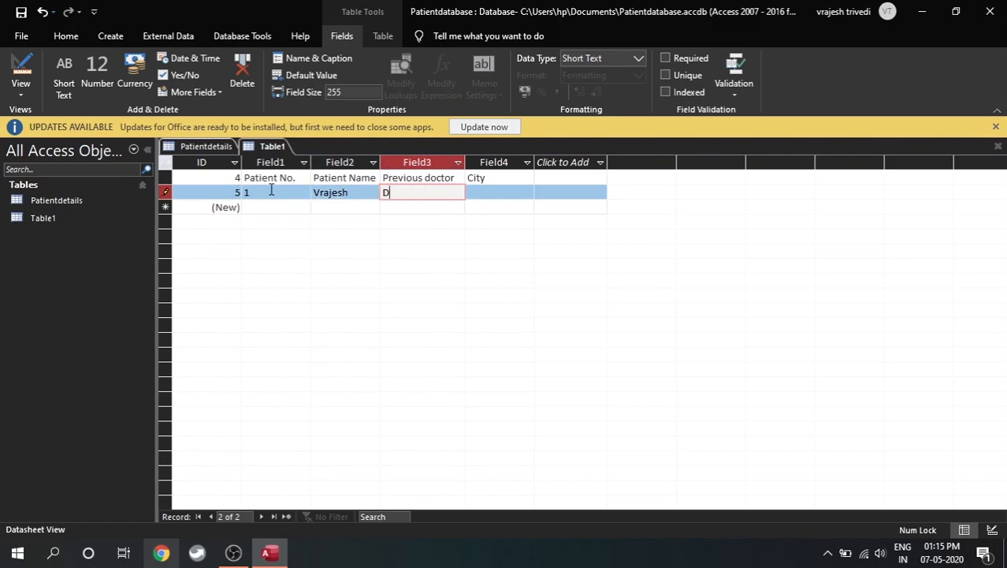
{"action": "type", "text": "r. Xyz"}
{"action": "key", "text": "Tab"}
{"action": "type", "text": "Ahmedabad"}
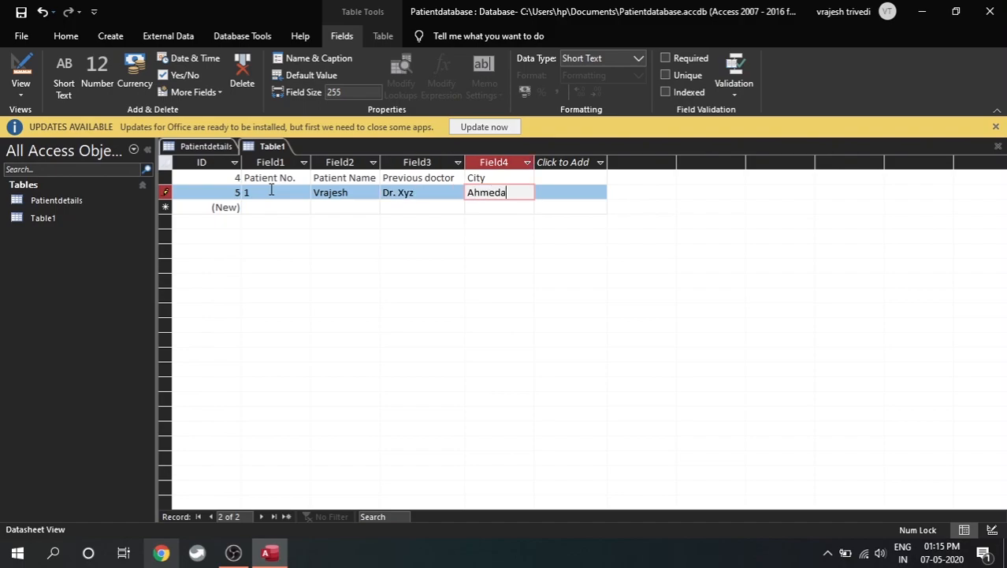
Add a record for patient no. 2 with the patient's name, previous doctor Dr. ABC and city Ahmedabad
{"action": "key", "text": "Down"}
{"action": "key", "text": "Left"}
{"action": "key", "text": "Left"}
{"action": "key", "text": "Left"}
{"action": "type", "text": "2"}
{"action": "key", "text": "Tab"}
{"action": "type", "text": "Devanshi"}
{"action": "key", "text": "Tab"}
{"action": "type", "text": "Dr. ABC"}
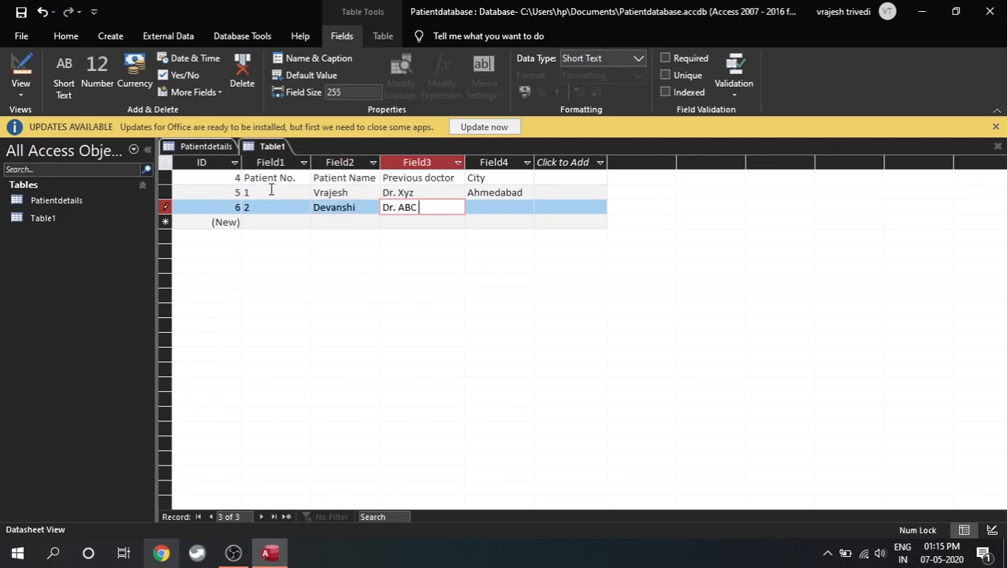
{"action": "key", "text": "Tab"}
{"action": "type", "text": "Ahme"}
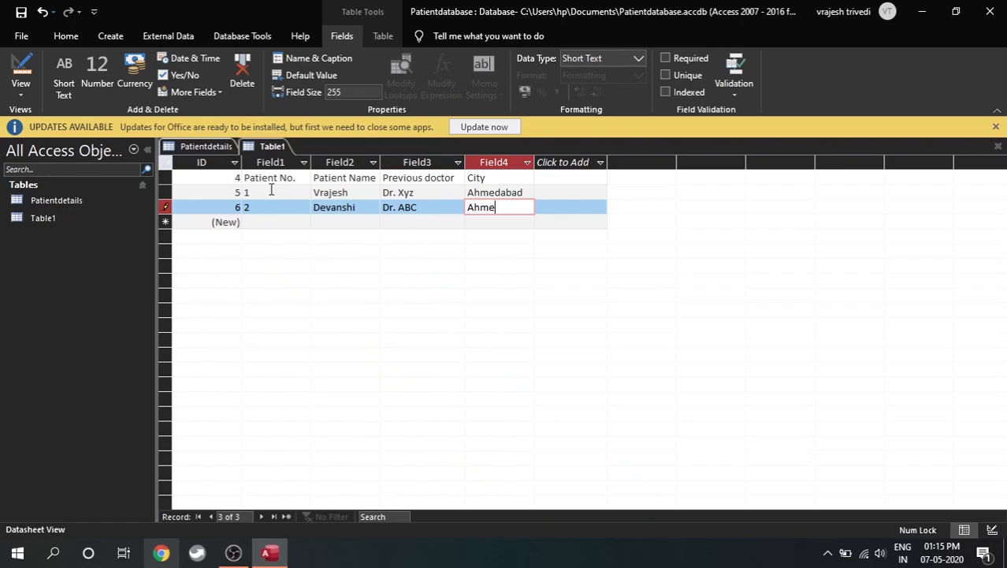
{"action": "type", "text": "dabad"}
Save the second table under the name Another table for patients
{"action": "key", "text": "ctrl+s"}
{"action": "key", "text": "BackSpace"}
{"action": "type", "text": "Anoth"}
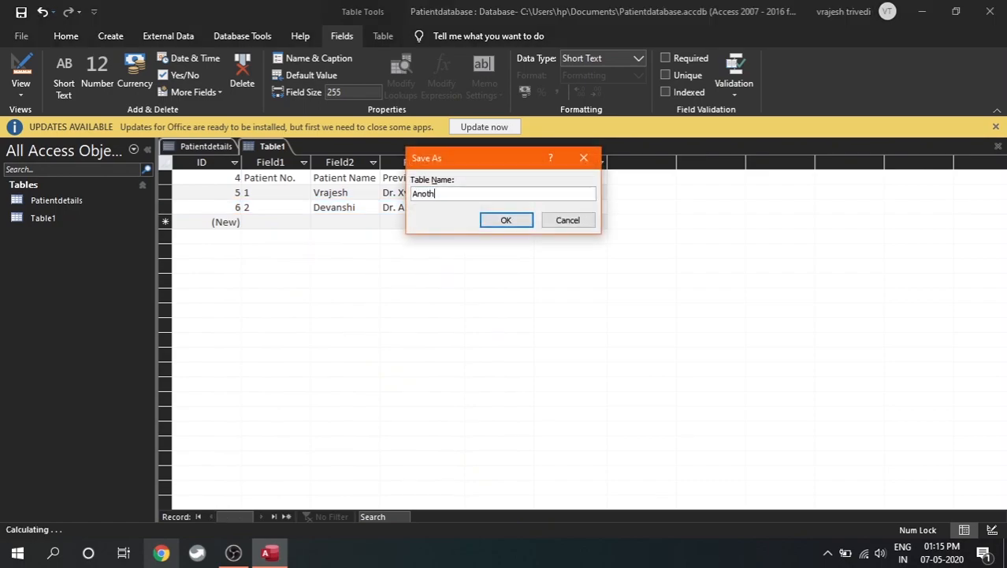
{"action": "type", "text": "er table for pa"}
{"action": "type", "text": "ts"}
{"action": "left_click", "coordinate": [491, 224]}
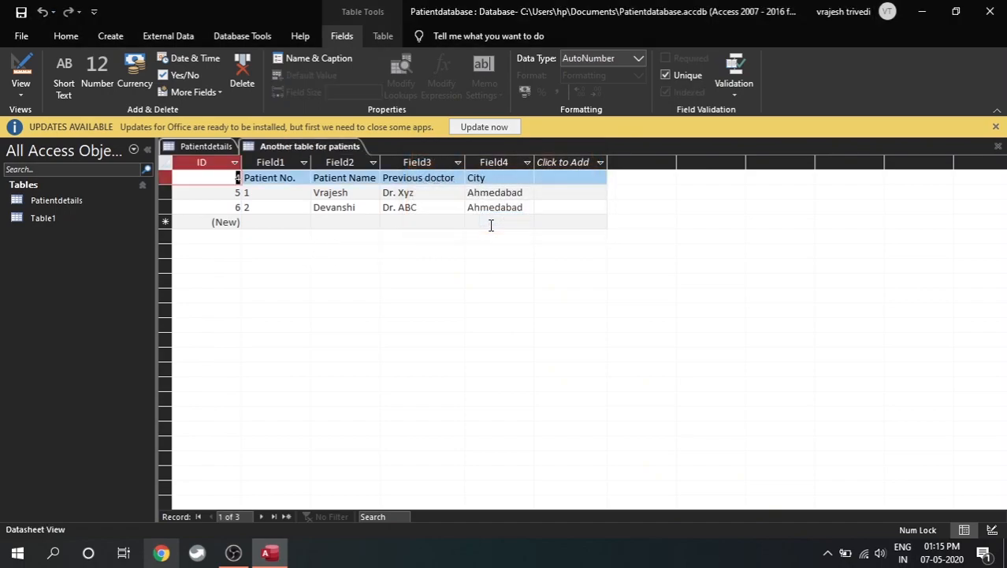
Open the Patientdetails table, create a report from it and select the report's patient number column
{"action": "left_click", "coordinate": [89, 206]}
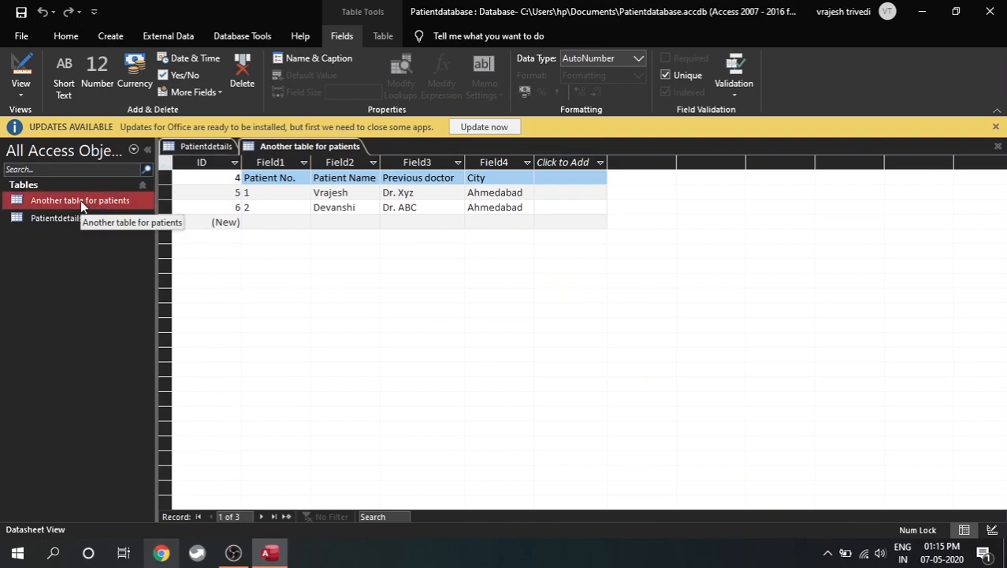
{"action": "double_click", "coordinate": [79, 220]}
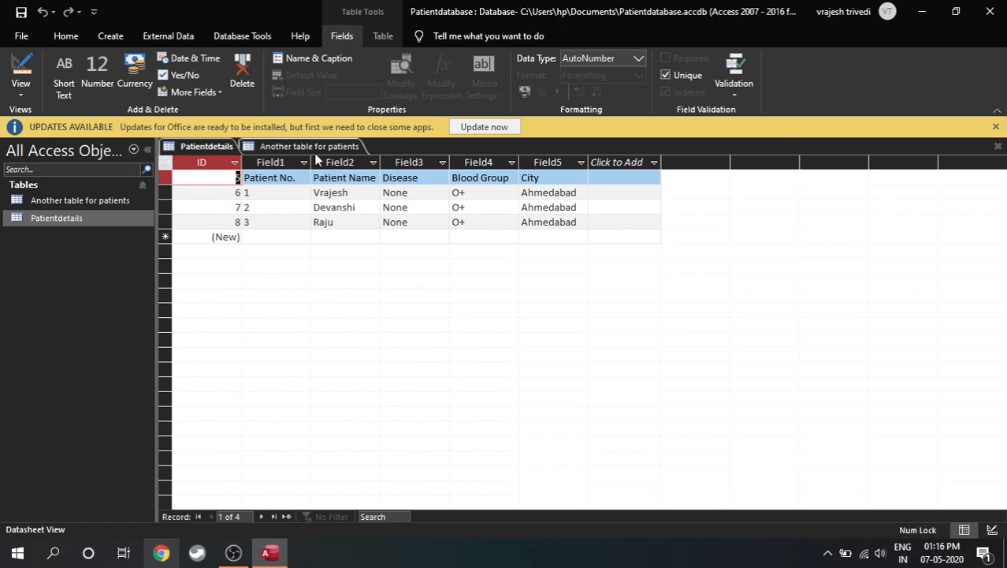
{"action": "left_click", "coordinate": [110, 36]}
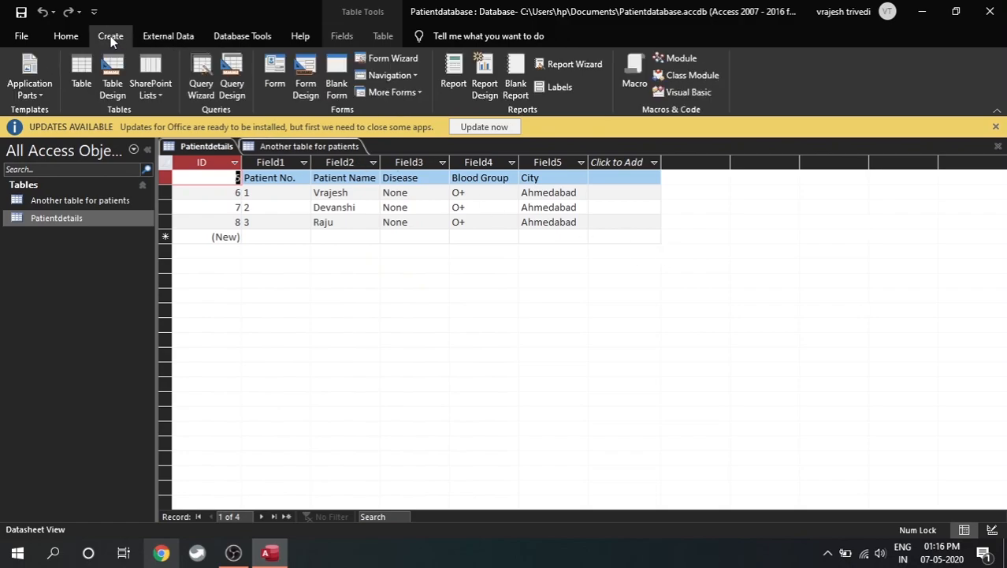
{"action": "left_click", "coordinate": [455, 74]}
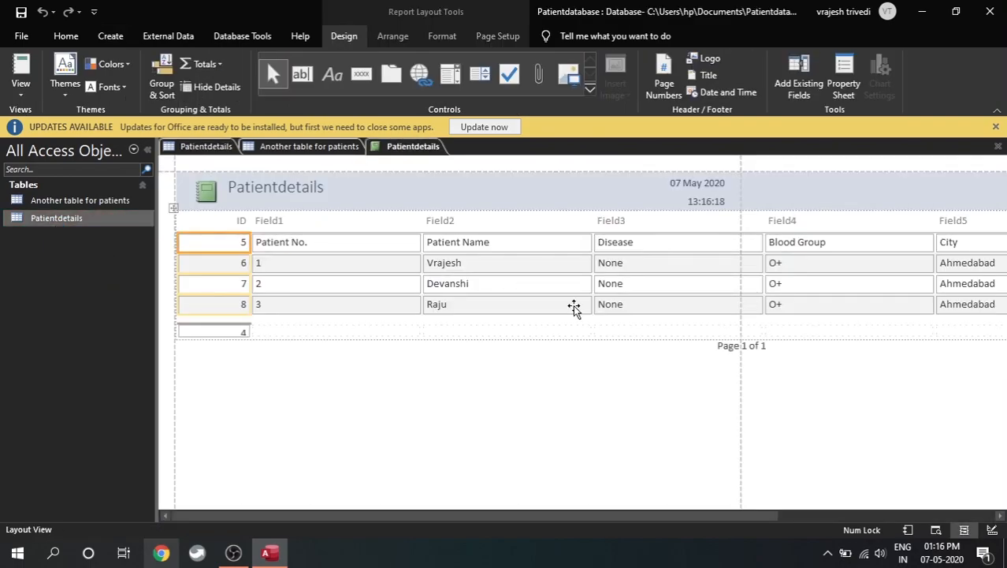
{"action": "left_click_drag", "start_coordinate": [607, 520], "coordinate": [487, 462]}
{"action": "left_click", "coordinate": [299, 263]}
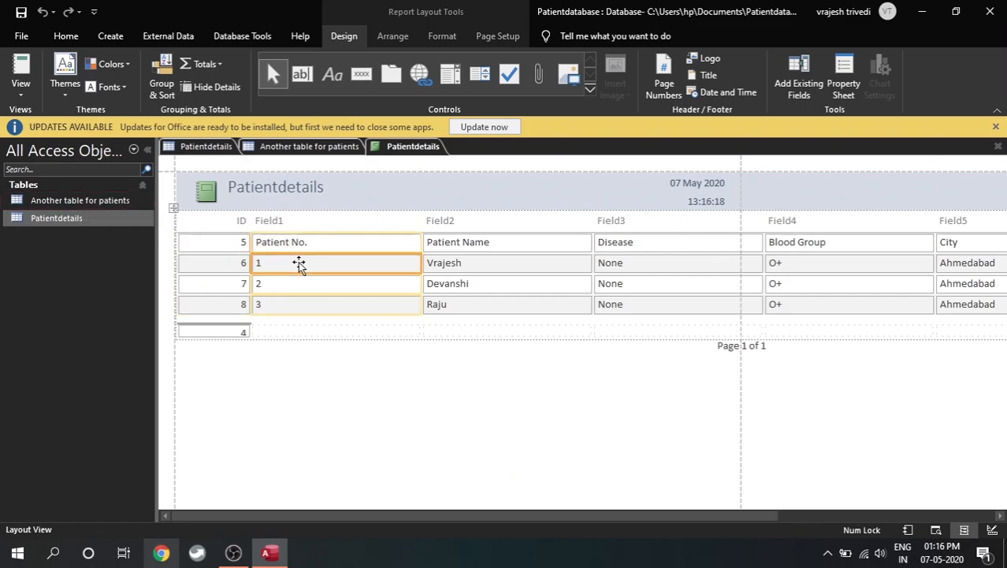
Return to the Patientdetails table and select Another table for patients among the database objects
{"action": "left_click", "coordinate": [120, 200]}
{"action": "double_click", "coordinate": [76, 218]}
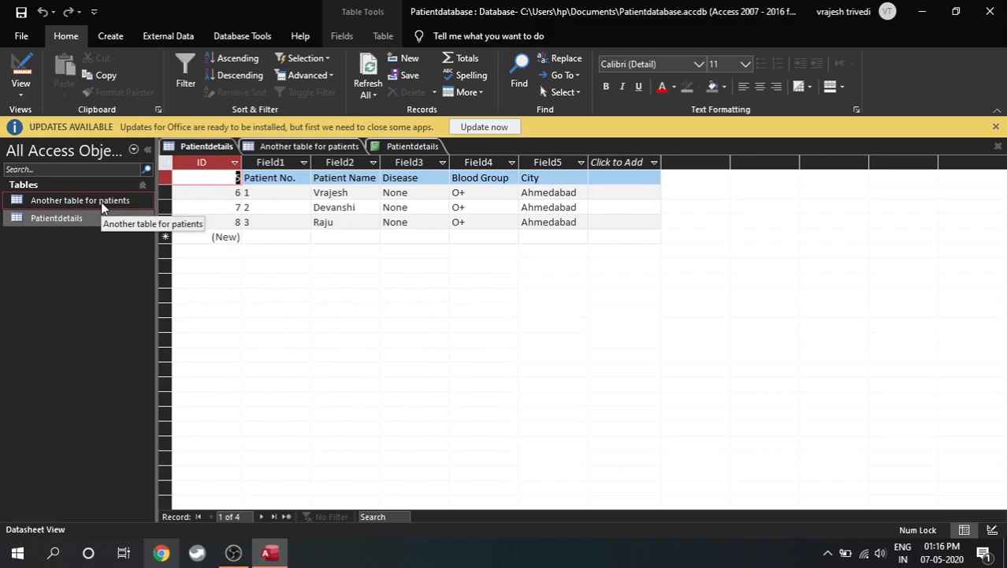
{"action": "left_click", "coordinate": [103, 202]}
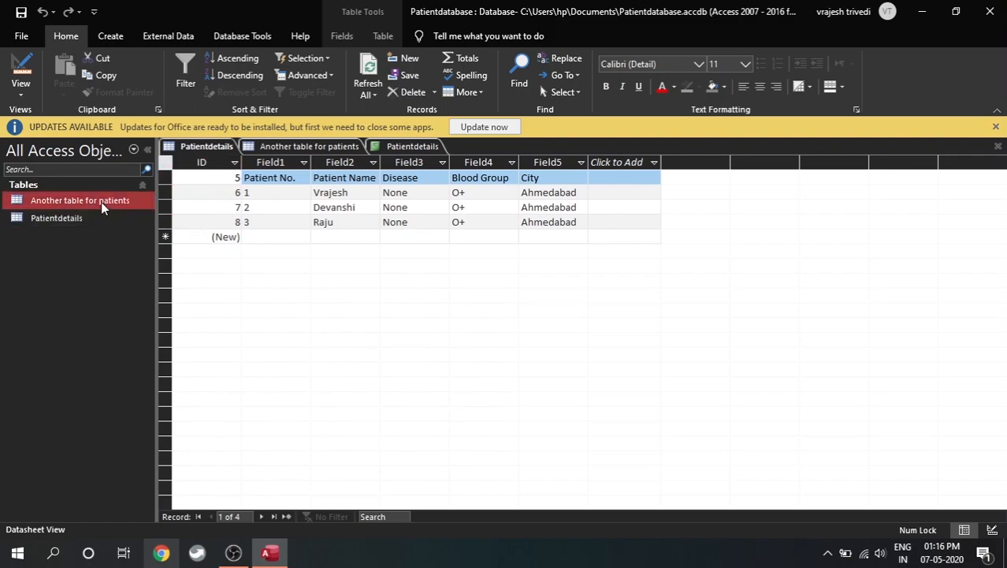